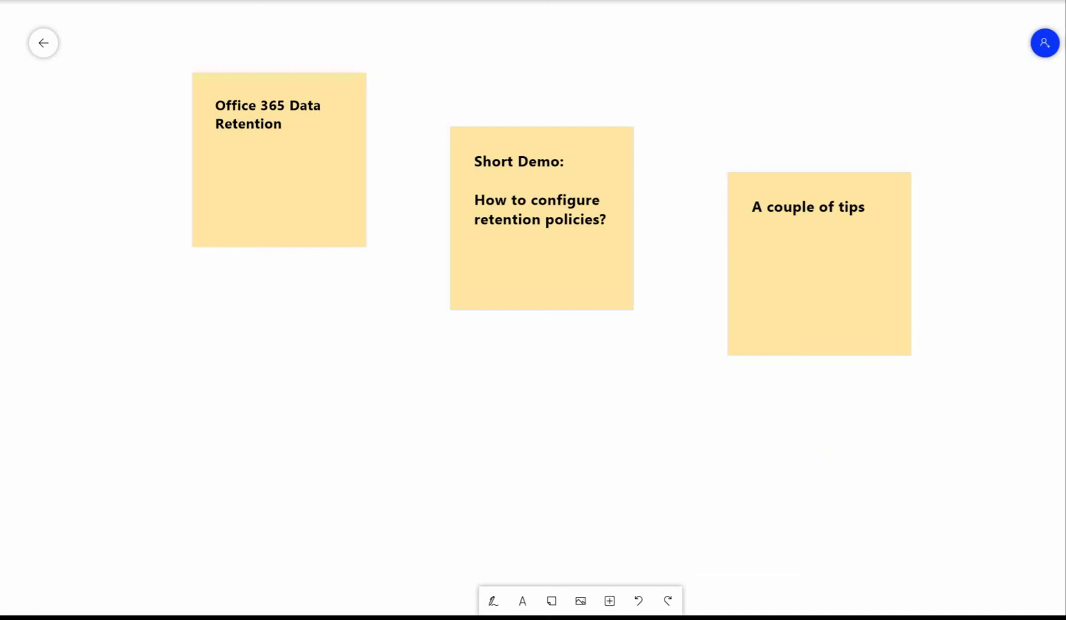
Open the Retention tab under Information governance policies in the compliance center browser window.
{"action": "mouse_move", "coordinate": [131, 1]}
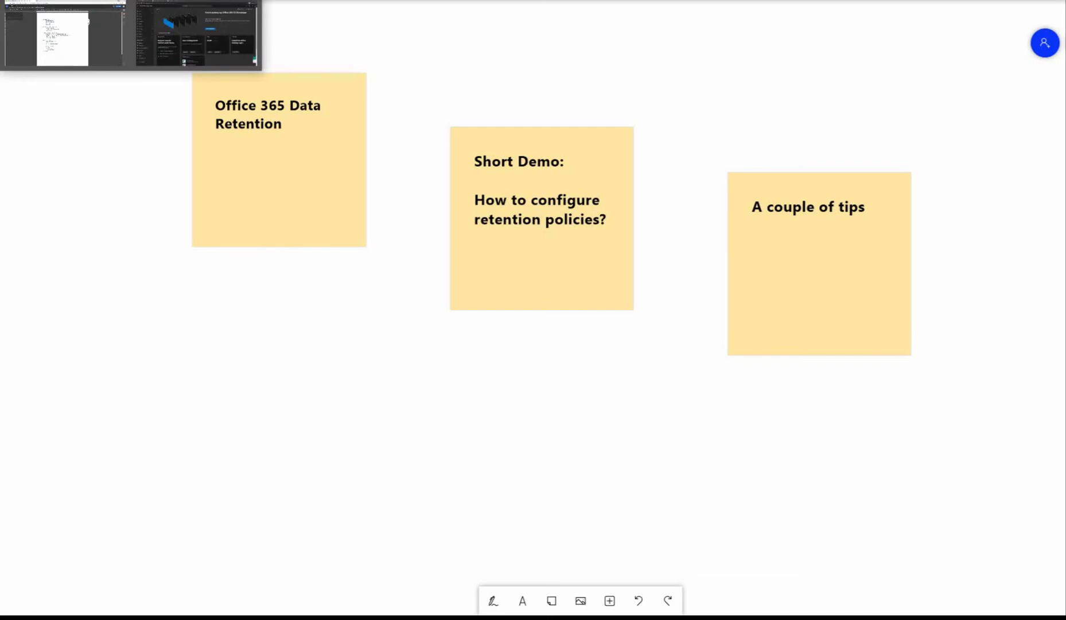
{"action": "left_click", "coordinate": [208, 38]}
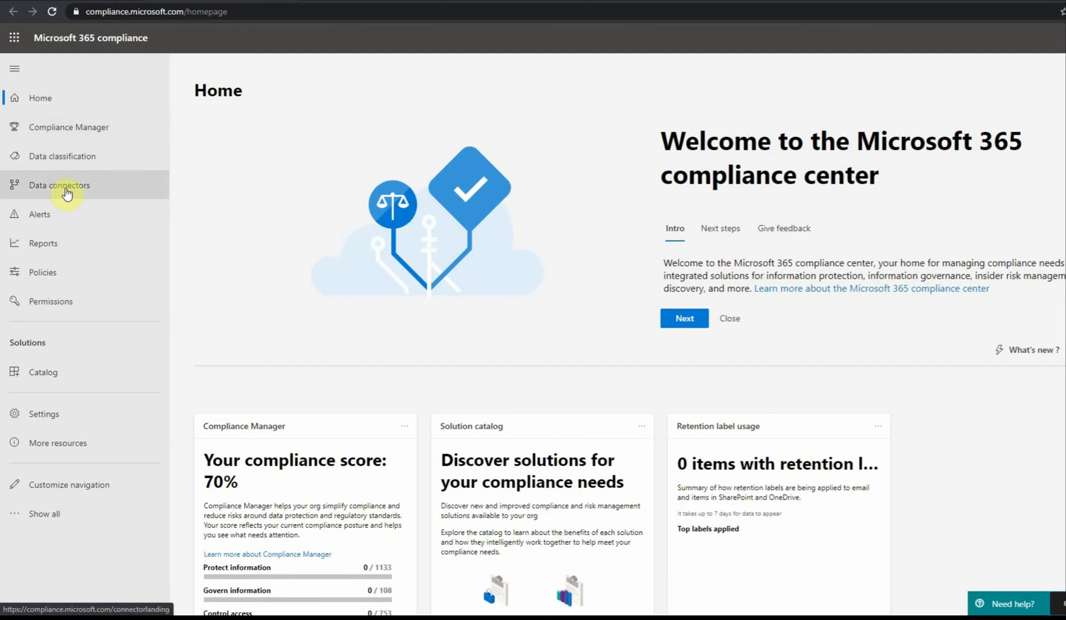
{"action": "left_click", "coordinate": [44, 273]}
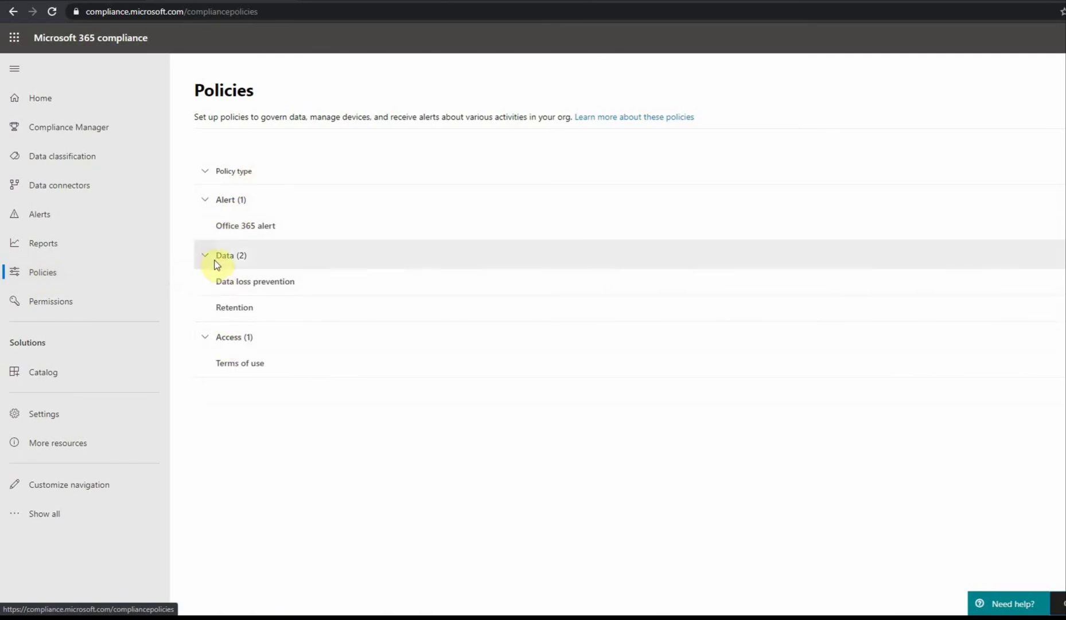
{"action": "left_click", "coordinate": [235, 310]}
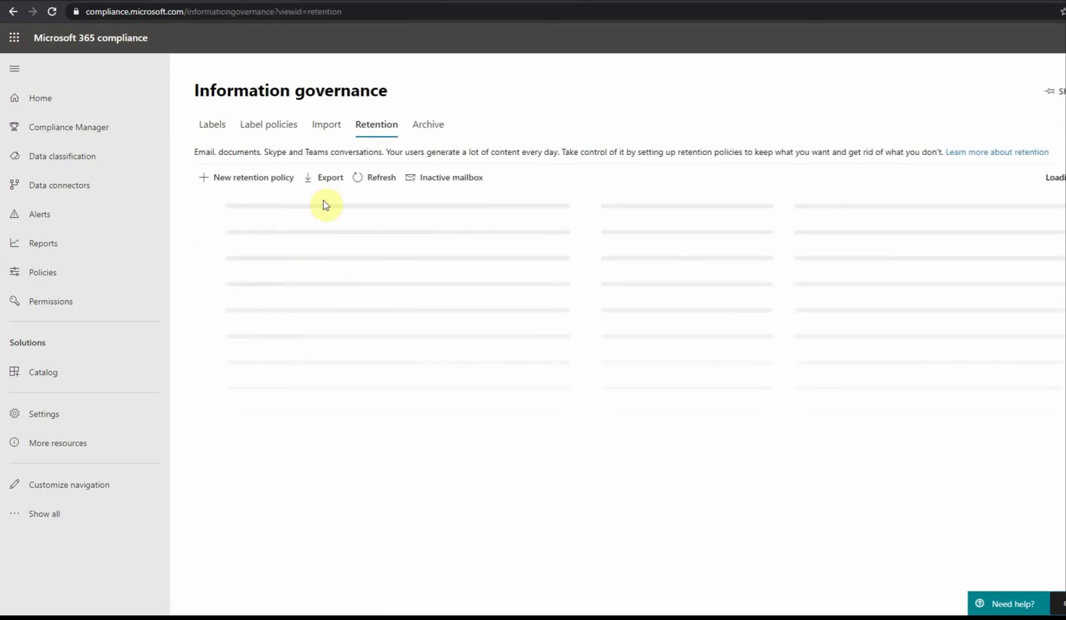
Start a new retention policy named 'sample retention policy' and continue to its retention settings.
{"action": "left_click", "coordinate": [239, 182]}
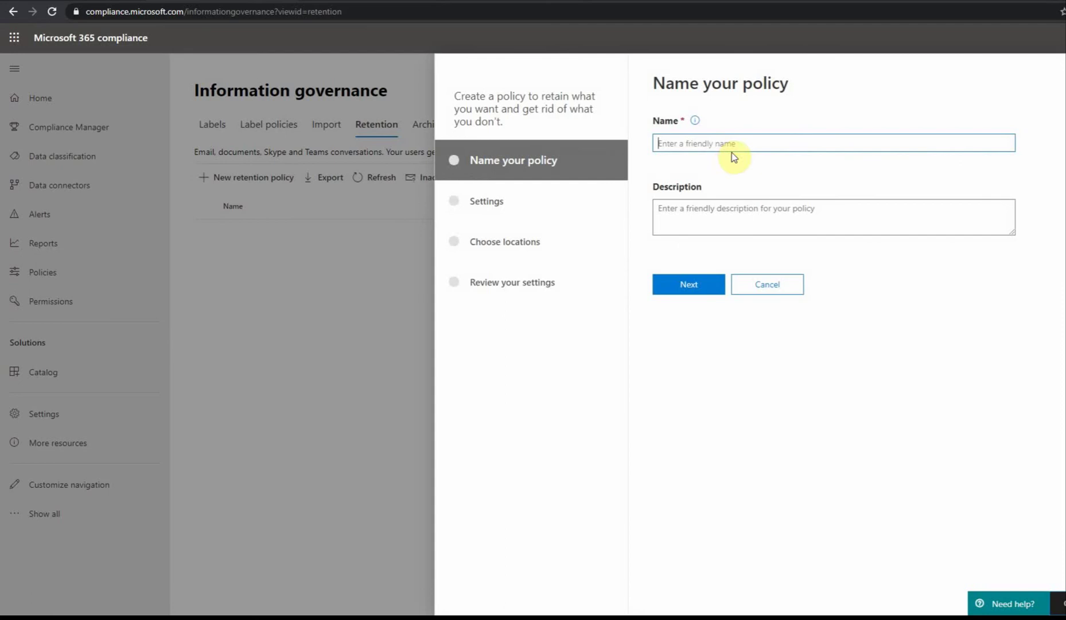
{"action": "type", "text": "sample retention policy"}
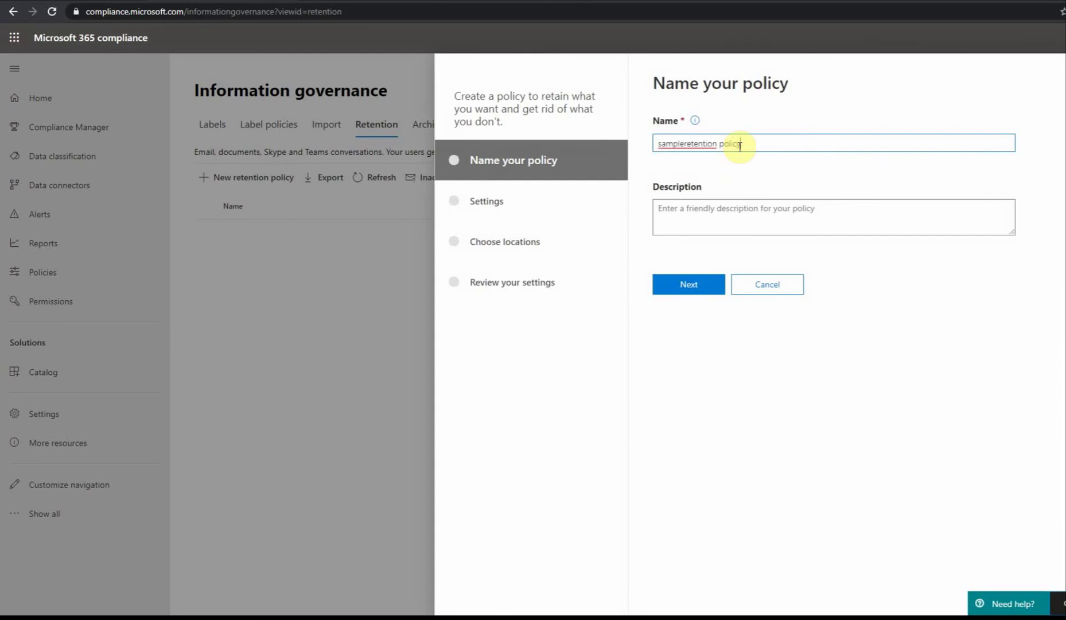
{"action": "left_click", "coordinate": [694, 285]}
{"action": "left_click", "coordinate": [915, 137]}
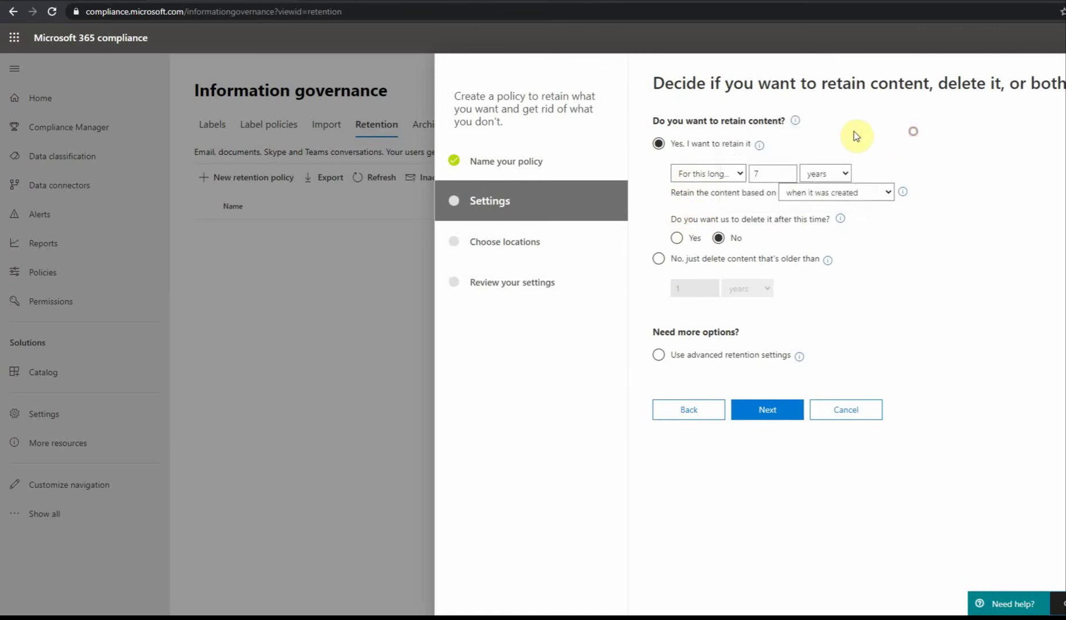
Change the retention period to 3 years, keeping it based on creation date.
{"action": "double_click", "coordinate": [769, 173]}
{"action": "type", "text": "3"}
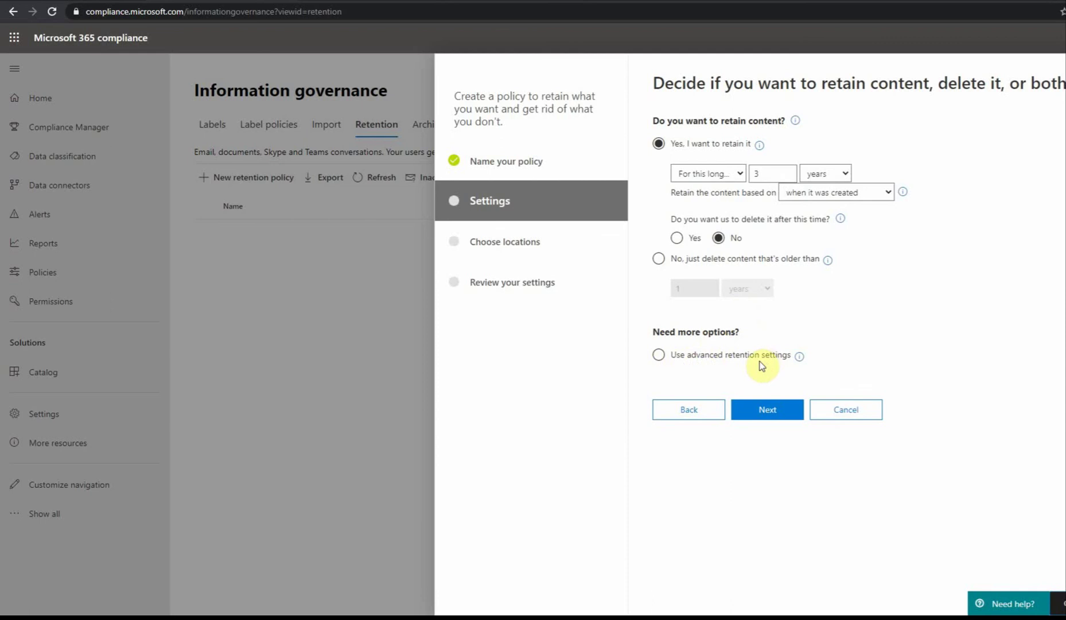
{"action": "left_click", "coordinate": [658, 354]}
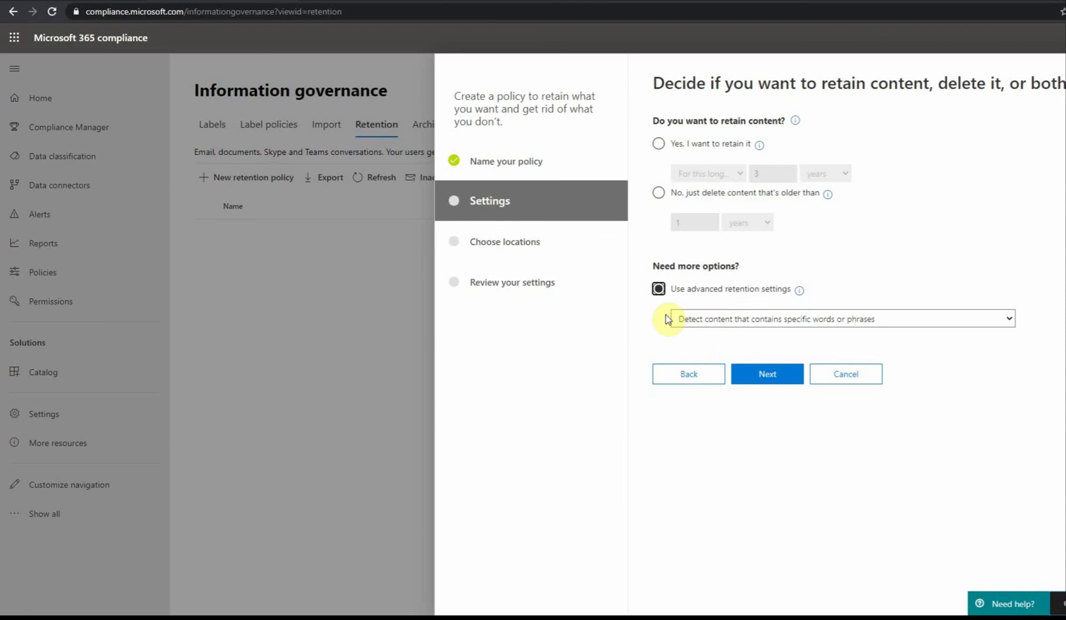
{"action": "left_click", "coordinate": [679, 373]}
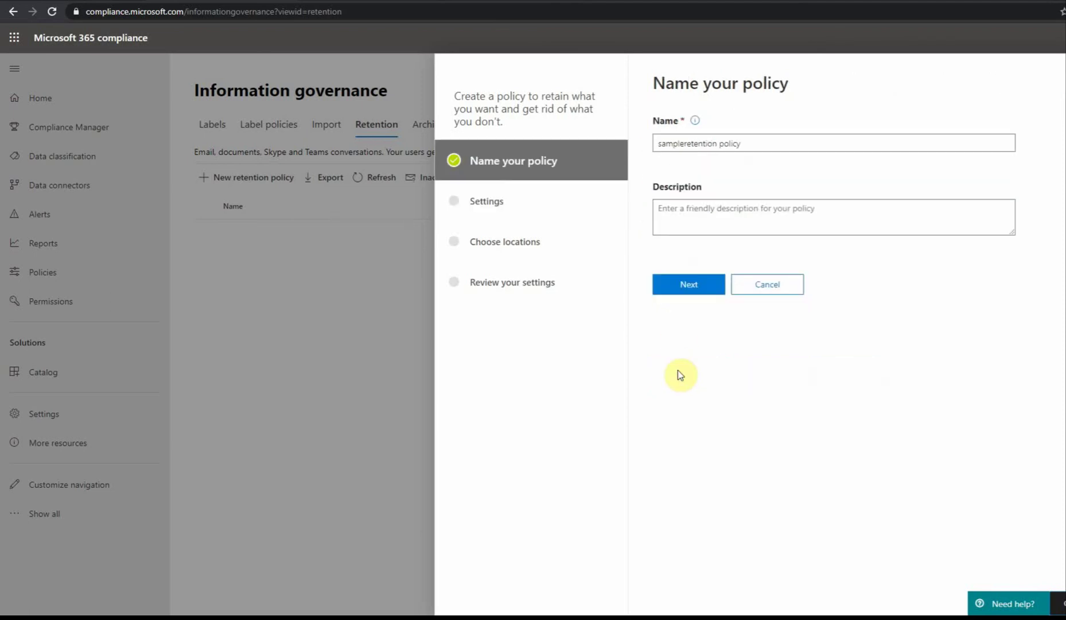
{"action": "left_click", "coordinate": [689, 285]}
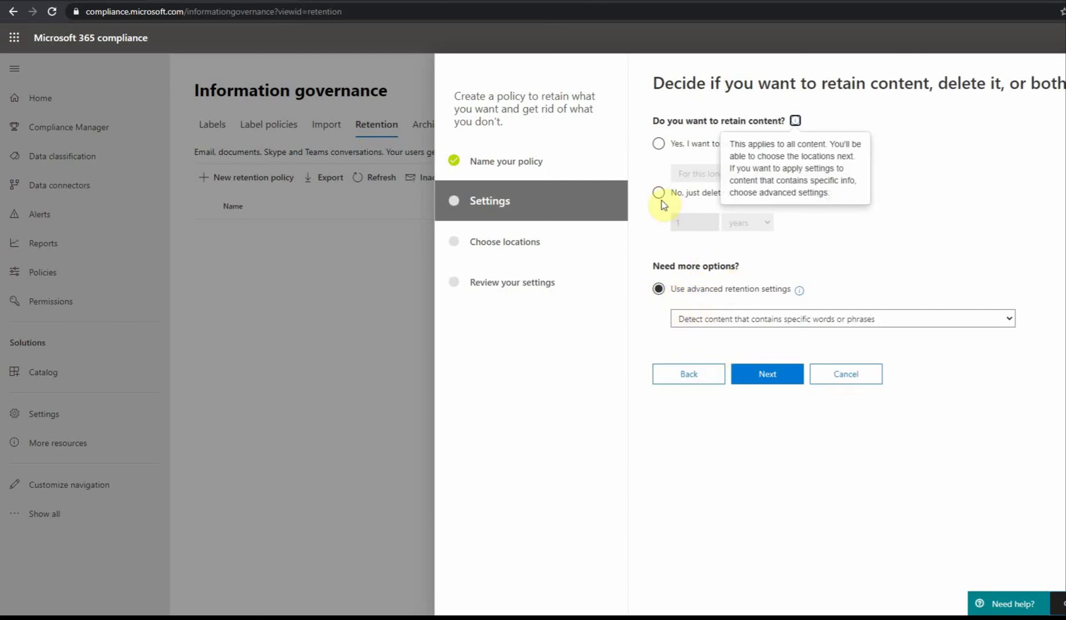
{"action": "left_click", "coordinate": [658, 148]}
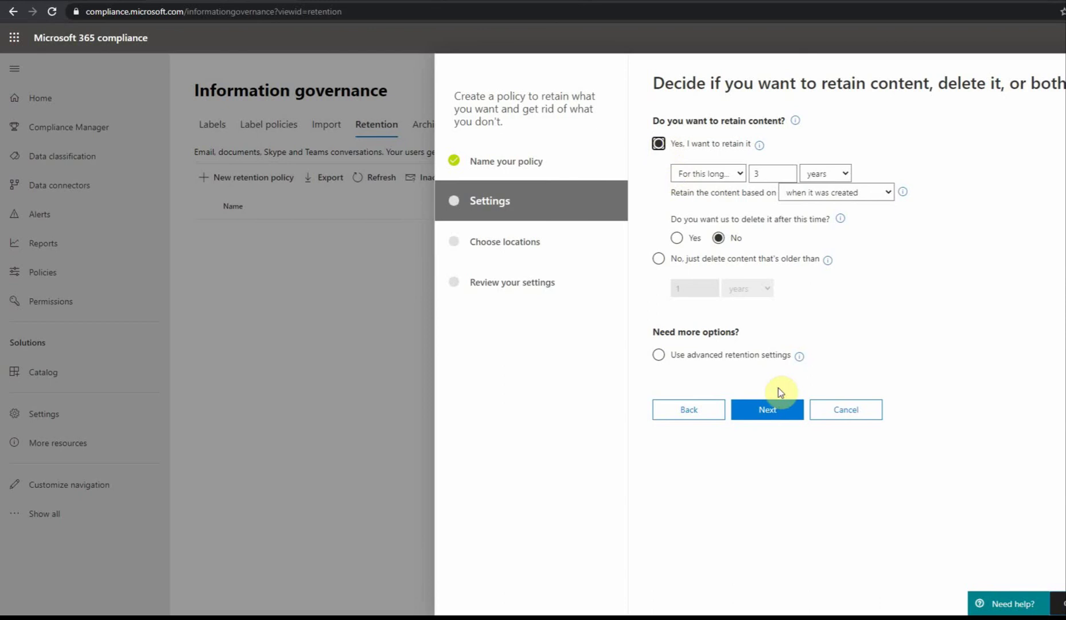
Advance to Choose locations and scroll through Exchange, SharePoint, OneDrive and Office 365 groups.
{"action": "left_click", "coordinate": [764, 421]}
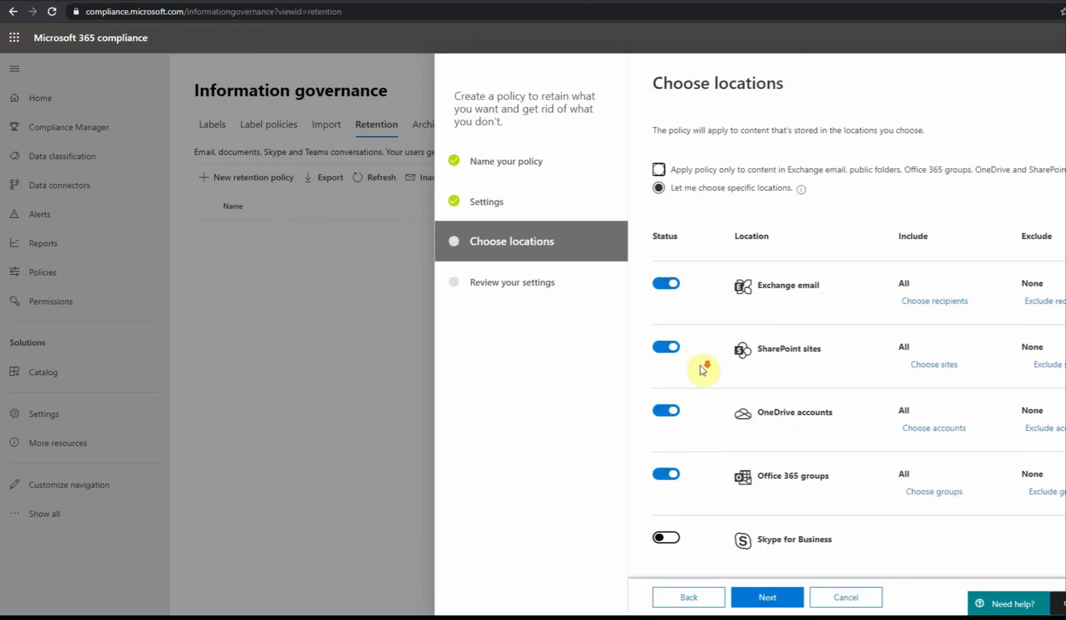
{"action": "scroll", "coordinate": [704, 367], "scroll_direction": "down", "scroll_amount": 2}
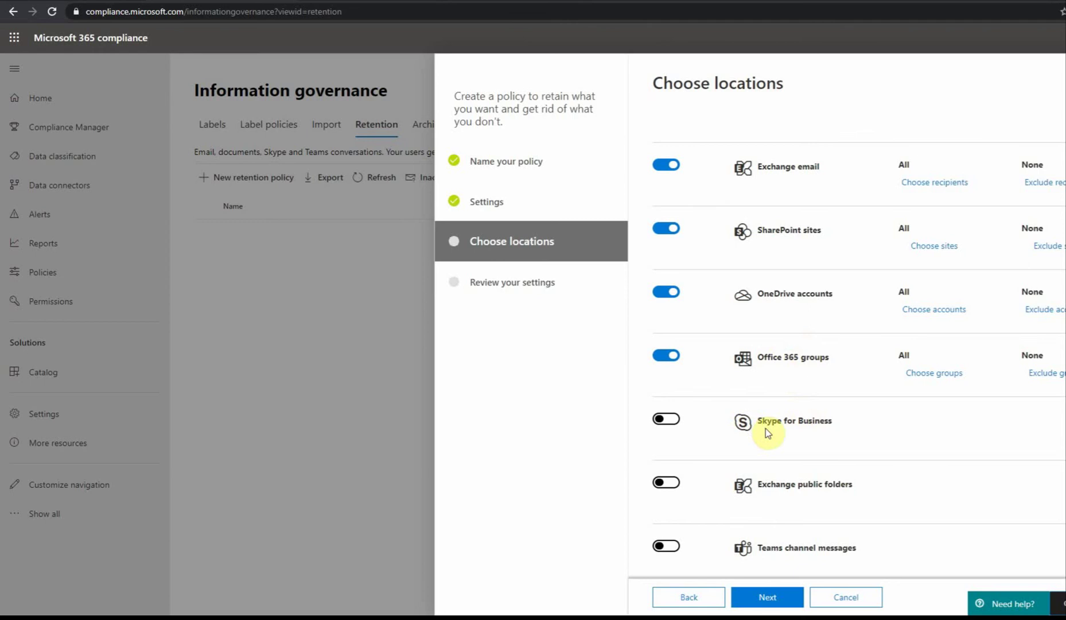
{"action": "scroll", "coordinate": [769, 433], "scroll_direction": "down", "scroll_amount": 1}
{"action": "scroll", "coordinate": [772, 485], "scroll_direction": "down", "scroll_amount": 1}
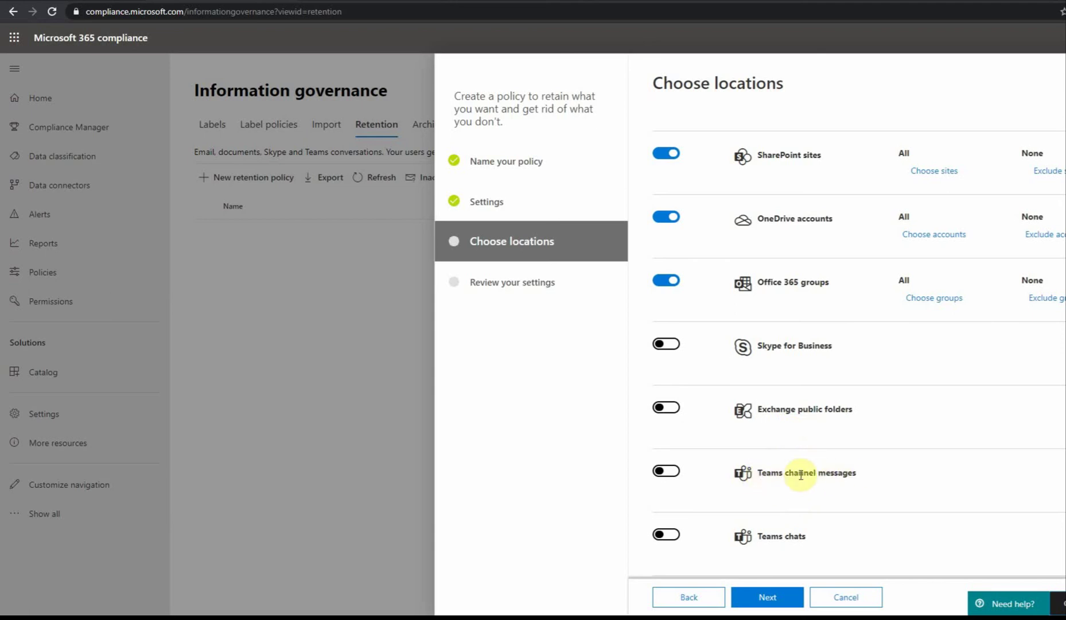
{"action": "scroll", "coordinate": [801, 476], "scroll_direction": "up", "scroll_amount": 1}
{"action": "scroll", "coordinate": [801, 488], "scroll_direction": "down", "scroll_amount": 1}
{"action": "scroll", "coordinate": [798, 487], "scroll_direction": "up", "scroll_amount": 1}
{"action": "scroll", "coordinate": [798, 488], "scroll_direction": "up", "scroll_amount": 1}
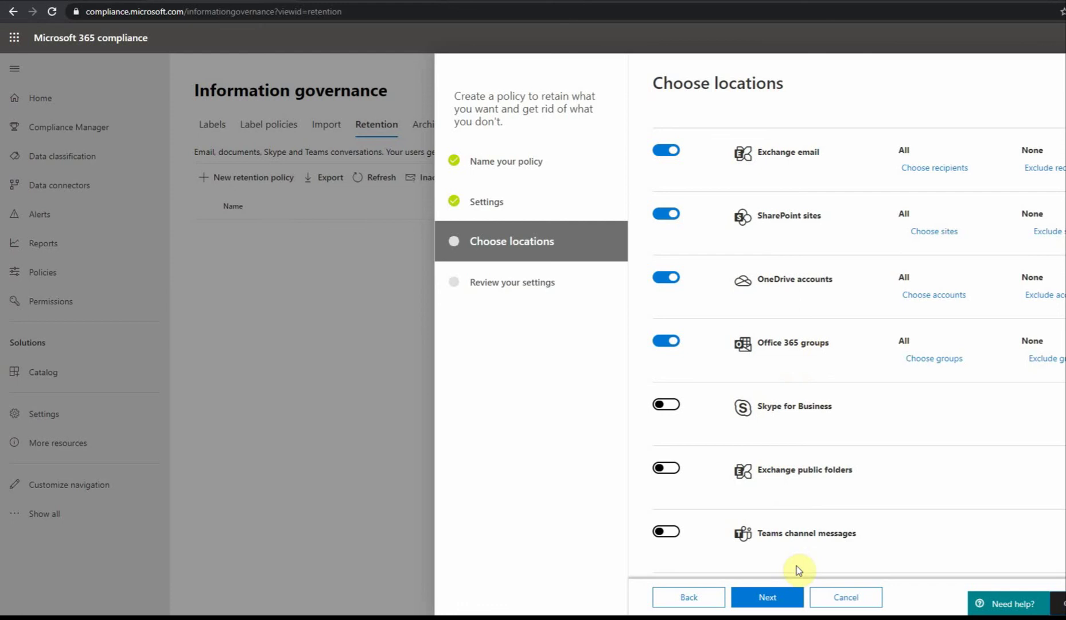
Review the policy's name, four locations and 3-year retention, then create the policy.
{"action": "left_click", "coordinate": [766, 596]}
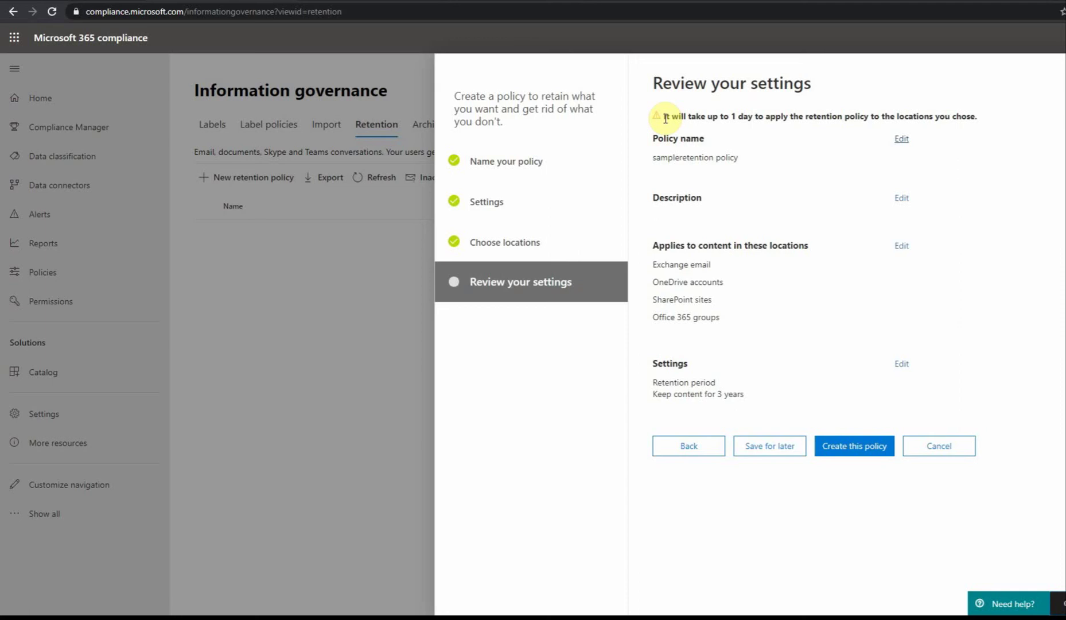
{"action": "left_click_drag", "start_coordinate": [665, 118], "coordinate": [888, 120]}
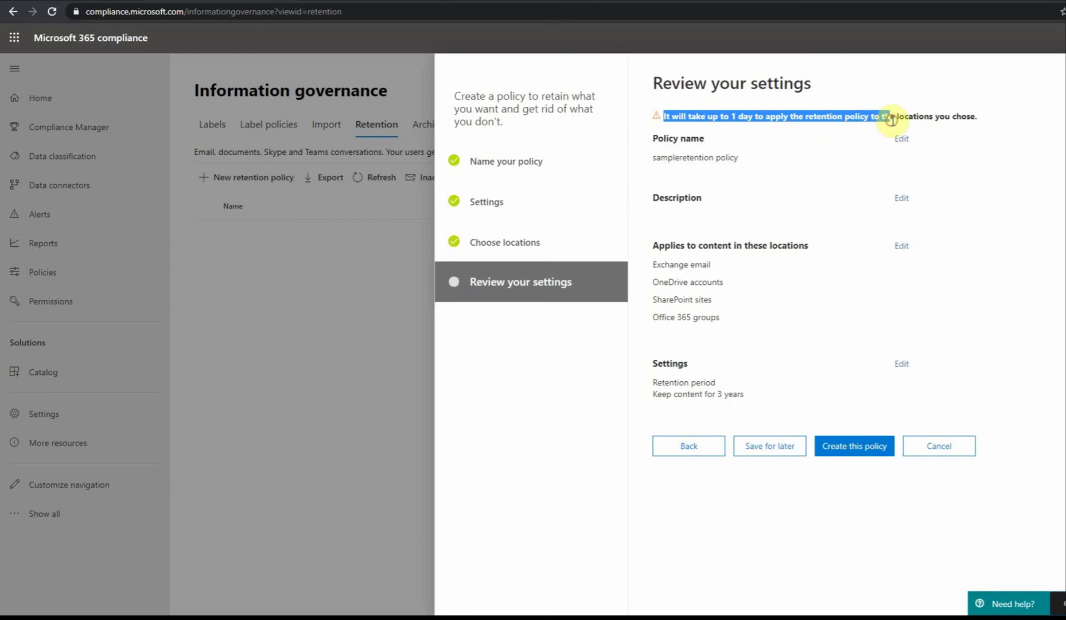
{"action": "left_click", "coordinate": [743, 116]}
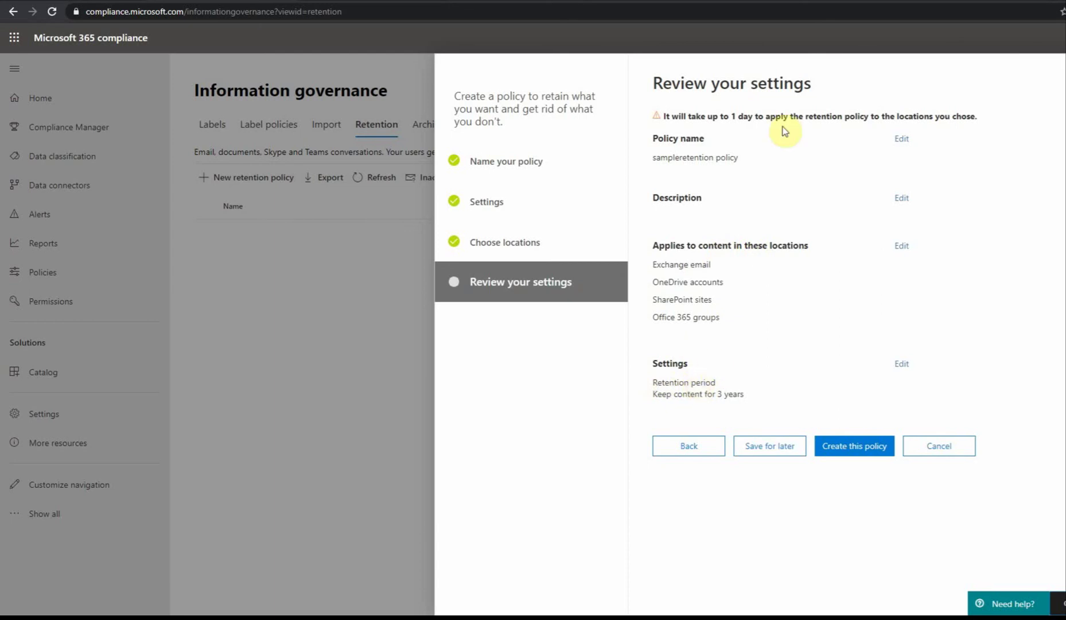
{"action": "left_click", "coordinate": [867, 451]}
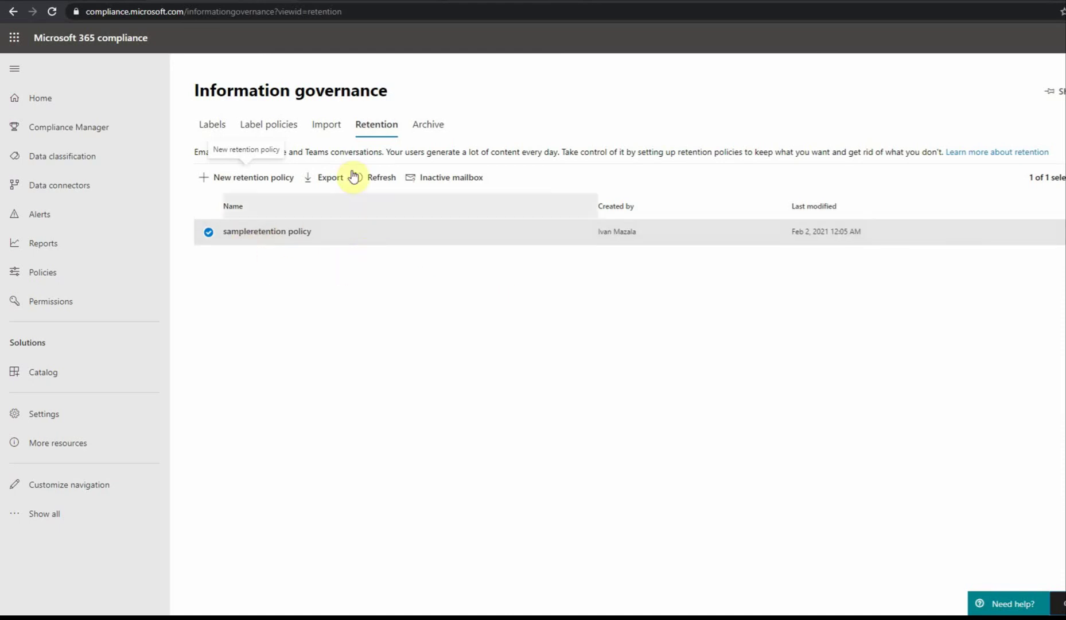
Search 'office 365 security and compliance power shell' in an incognito tab and open the top result.
{"action": "left_click", "coordinate": [600, 3]}
{"action": "type", "text": "office"}
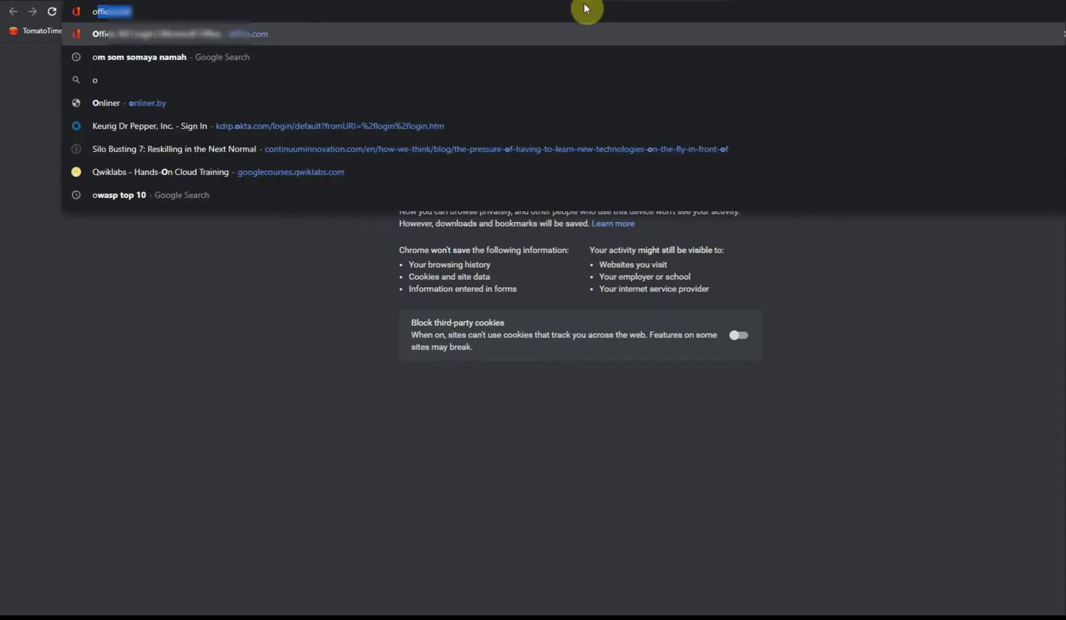
{"action": "type", "text": " 365"}
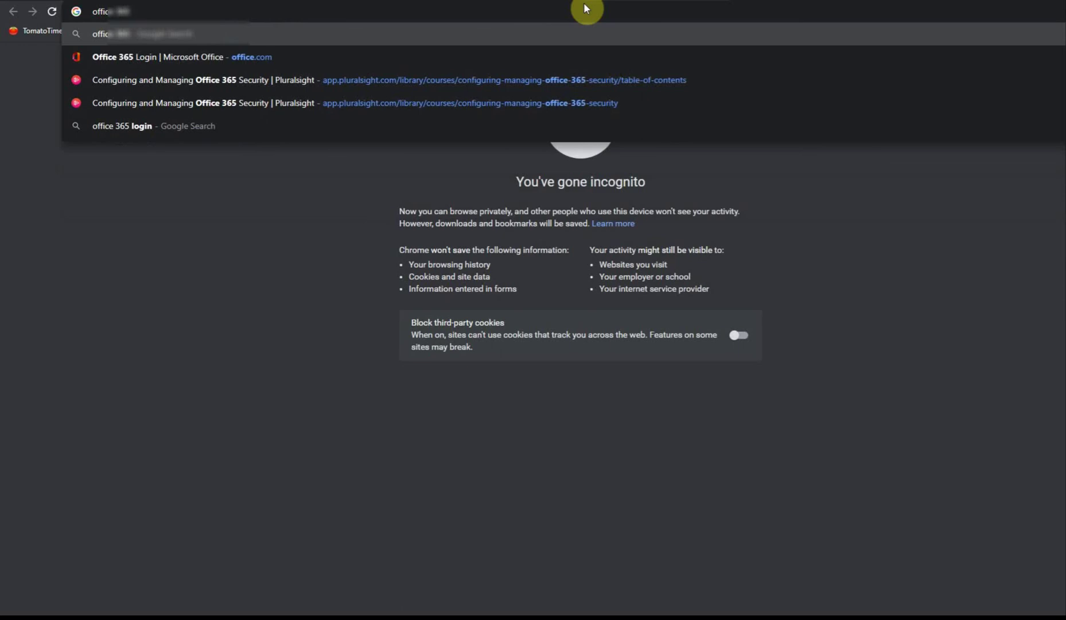
{"action": "type", "text": " security"}
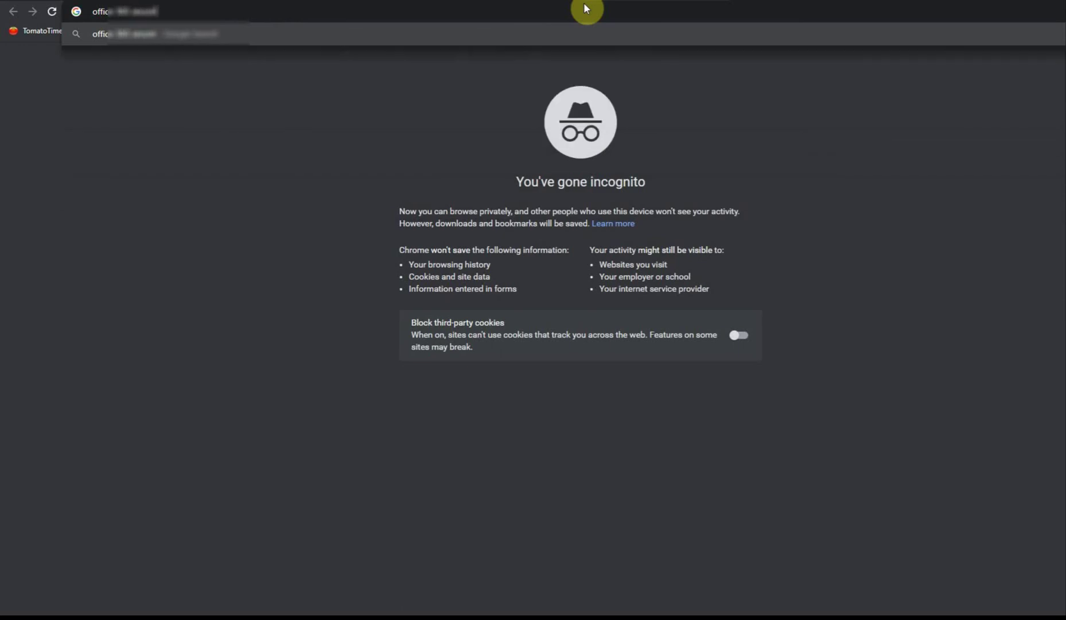
{"action": "type", "text": " and complia"}
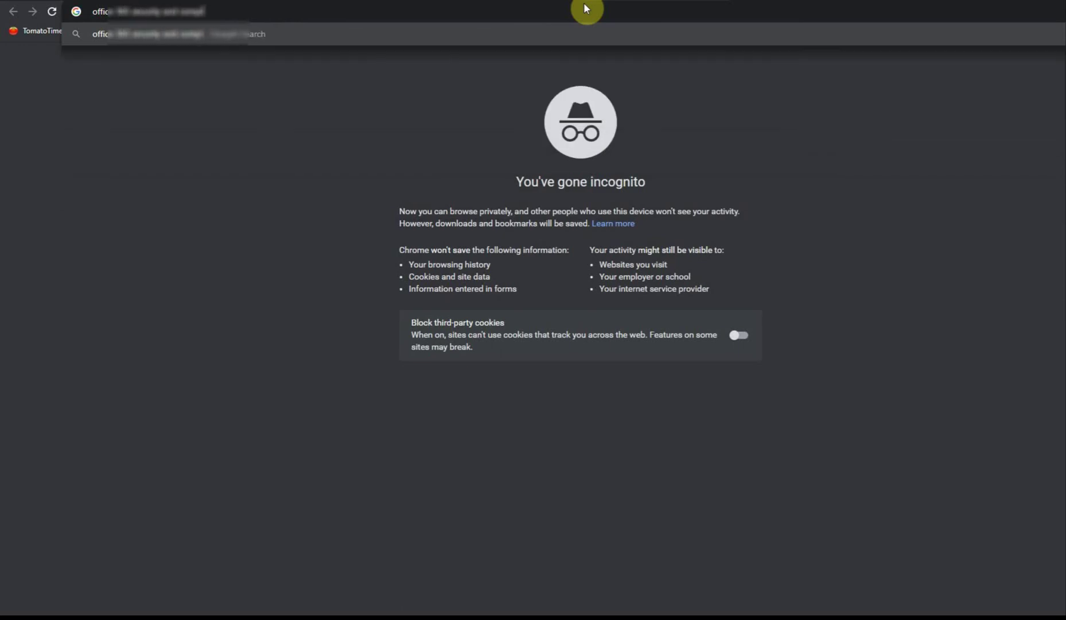
{"action": "type", "text": "nce power shell"}
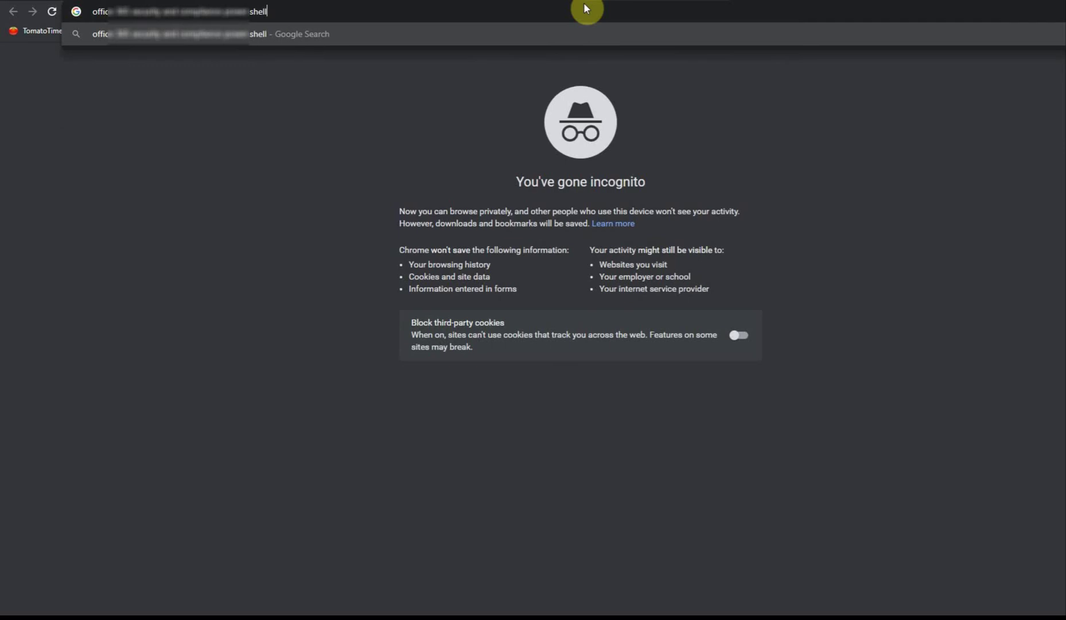
{"action": "key", "text": "Return"}
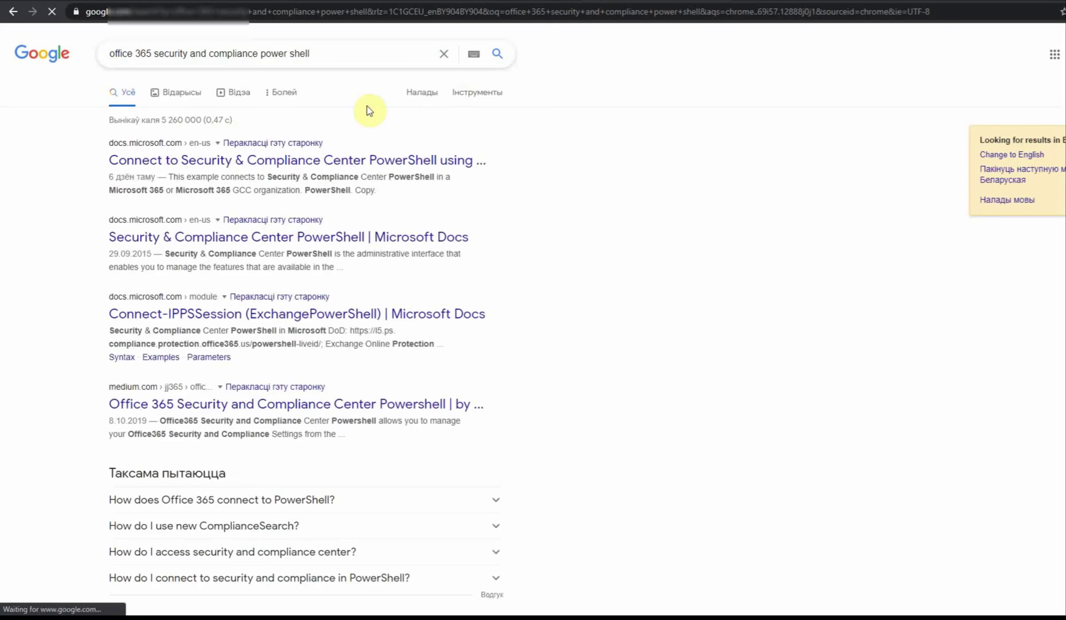
{"action": "left_click", "coordinate": [214, 163]}
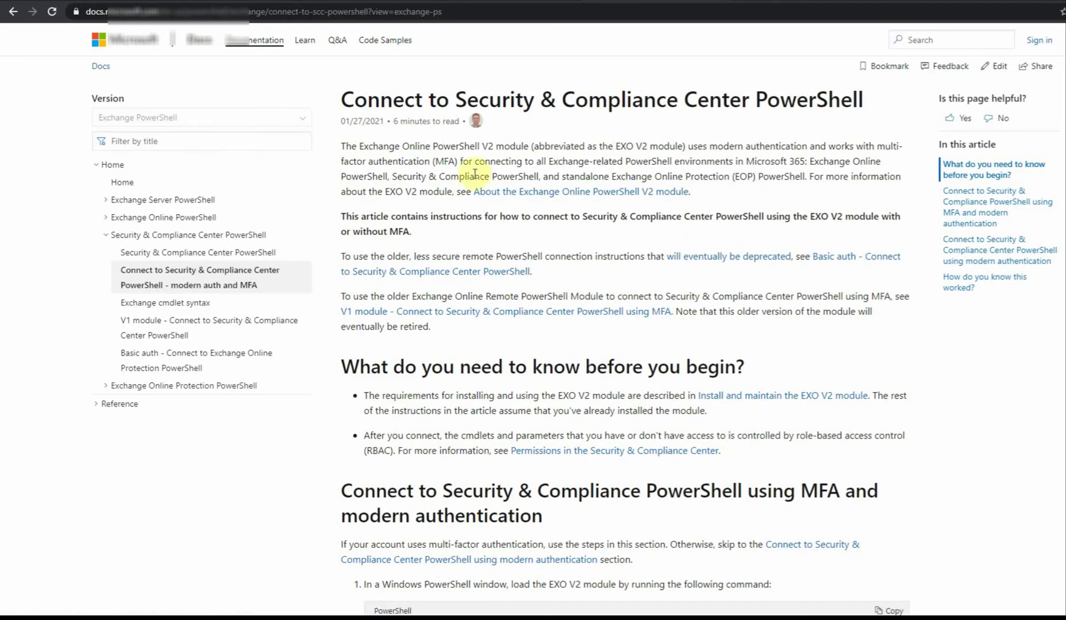
Read the Security & Compliance Center PowerShell article down to Feedback, then return to the compliance center.
{"action": "scroll", "coordinate": [494, 246], "scroll_direction": "down", "scroll_amount": 4}
{"action": "scroll", "coordinate": [499, 250], "scroll_direction": "down", "scroll_amount": 5}
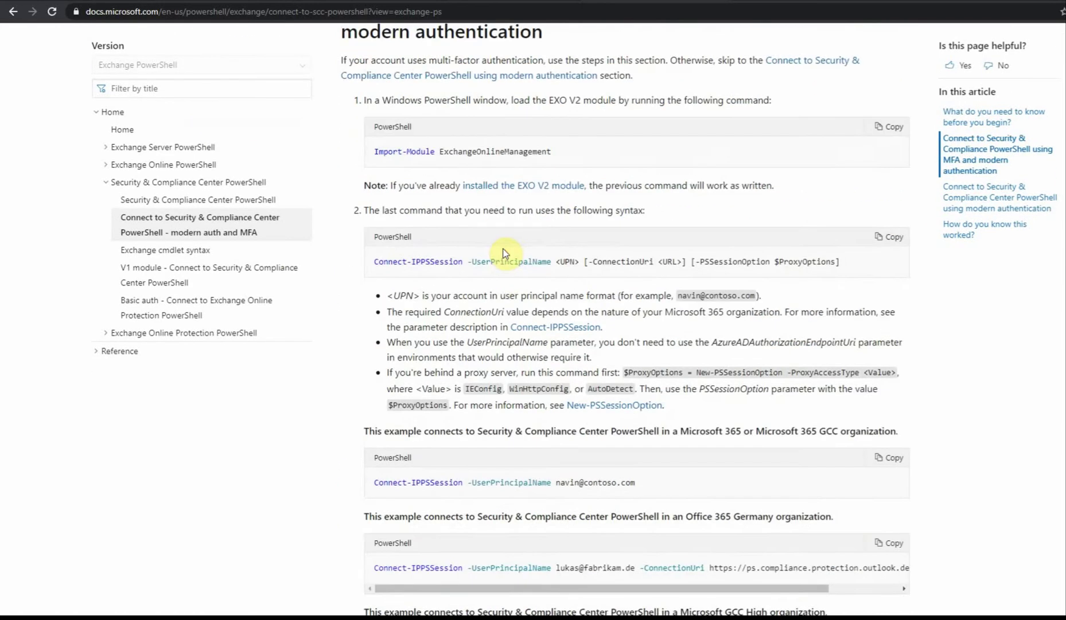
{"action": "scroll", "coordinate": [503, 247], "scroll_direction": "down", "scroll_amount": 3}
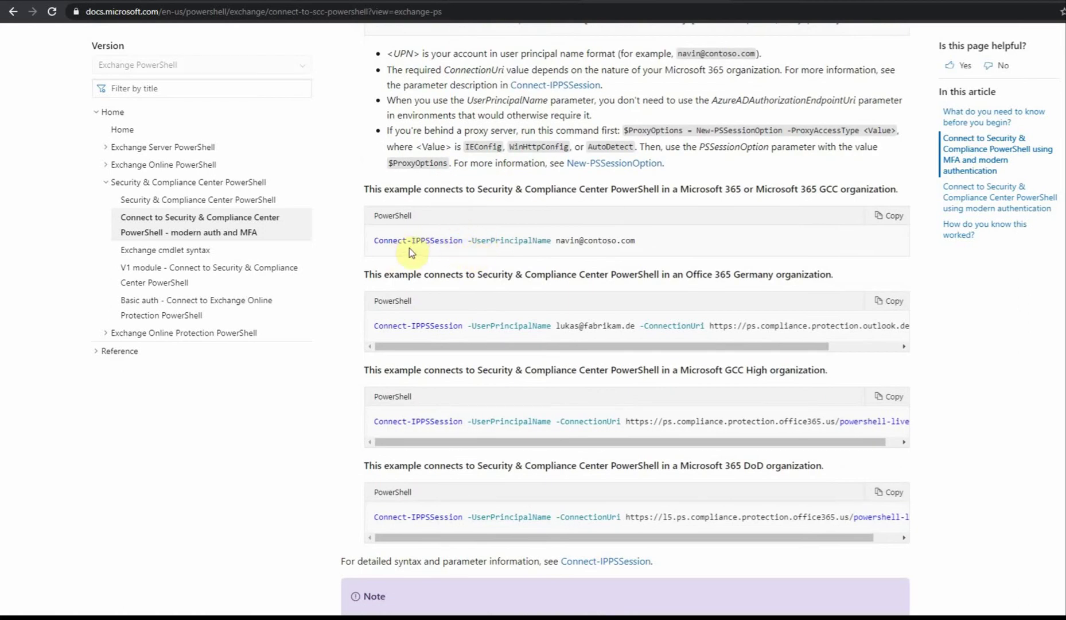
{"action": "scroll", "coordinate": [347, 248], "scroll_direction": "down", "scroll_amount": 10}
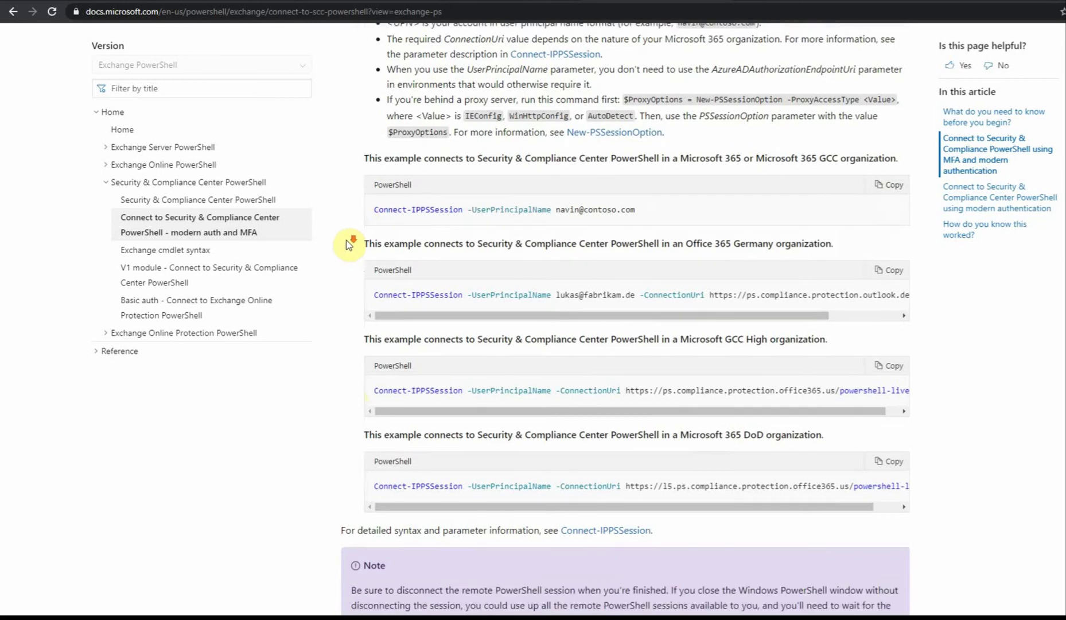
{"action": "scroll", "coordinate": [357, 246], "scroll_direction": "down", "scroll_amount": 3}
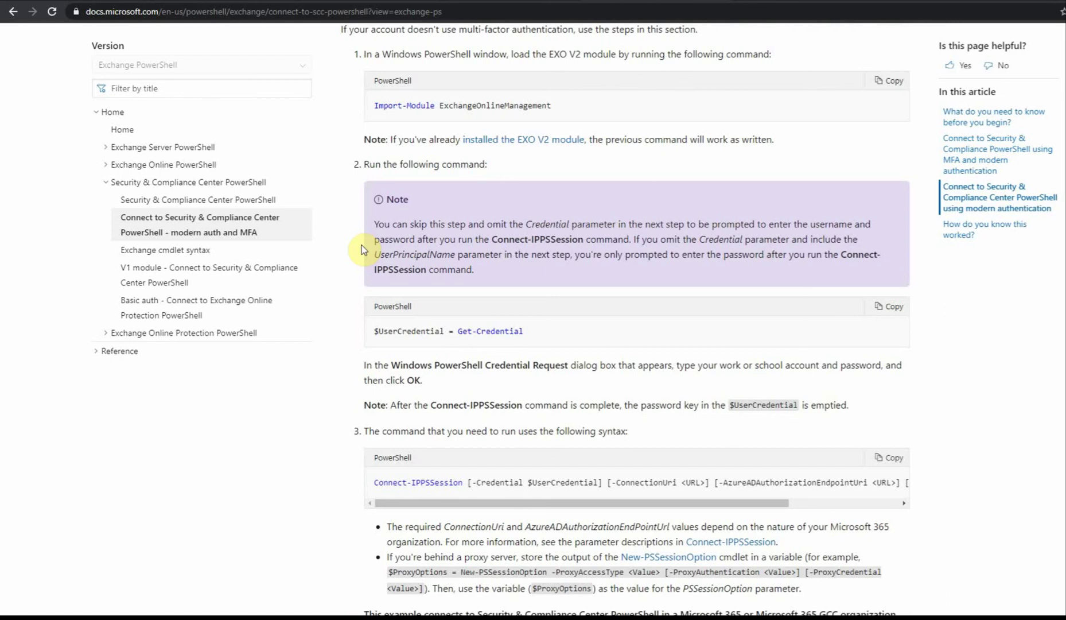
{"action": "scroll", "coordinate": [361, 245], "scroll_direction": "down", "scroll_amount": 1}
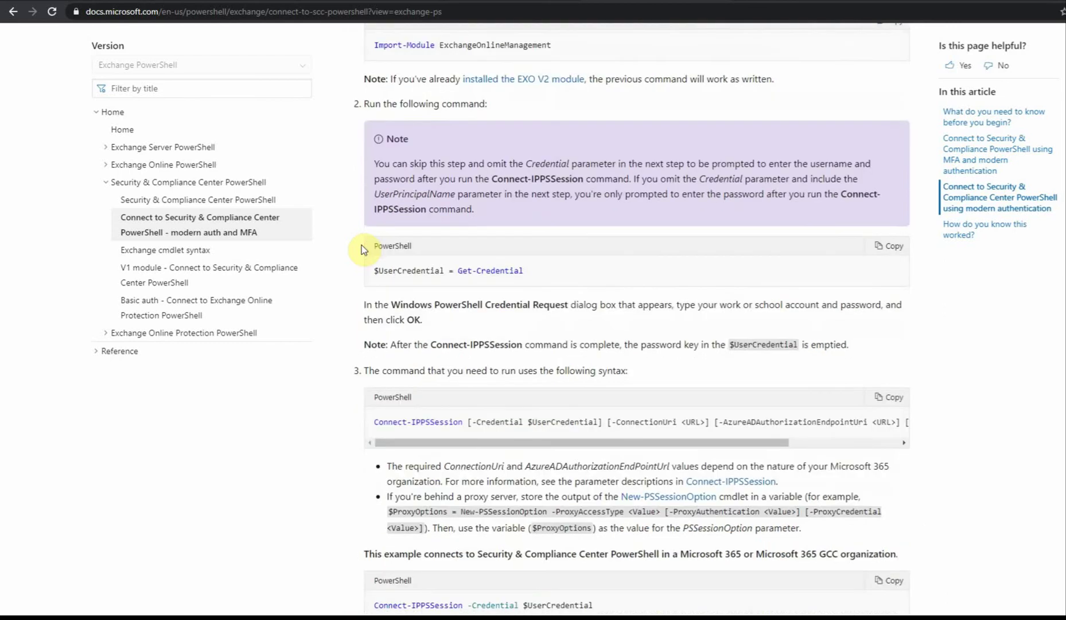
{"action": "scroll", "coordinate": [379, 252], "scroll_direction": "down", "scroll_amount": 2}
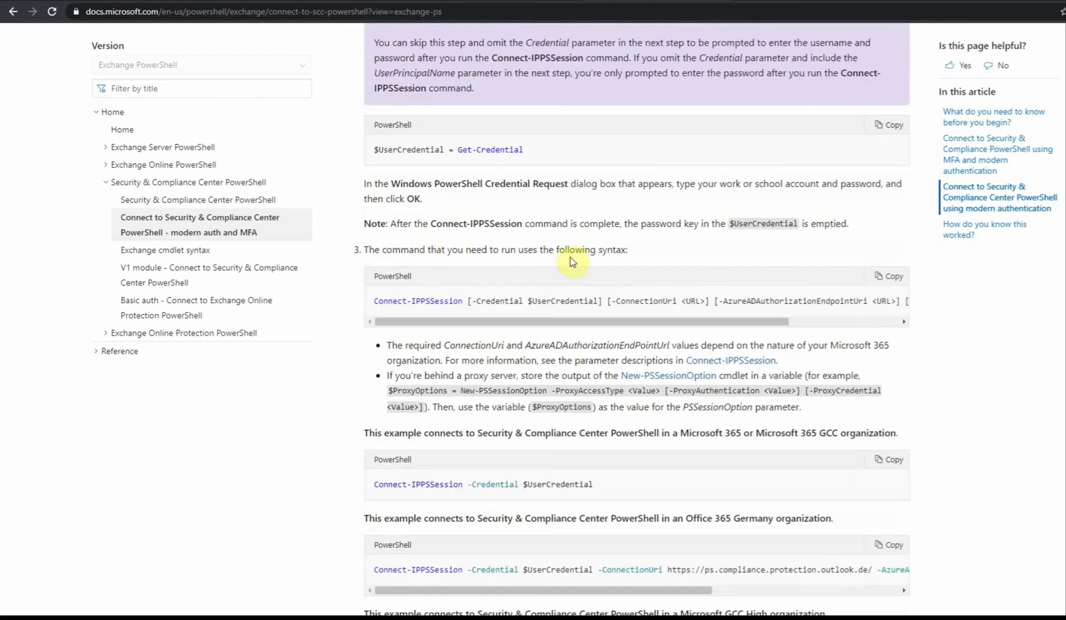
{"action": "scroll", "coordinate": [505, 258], "scroll_direction": "down", "scroll_amount": 3}
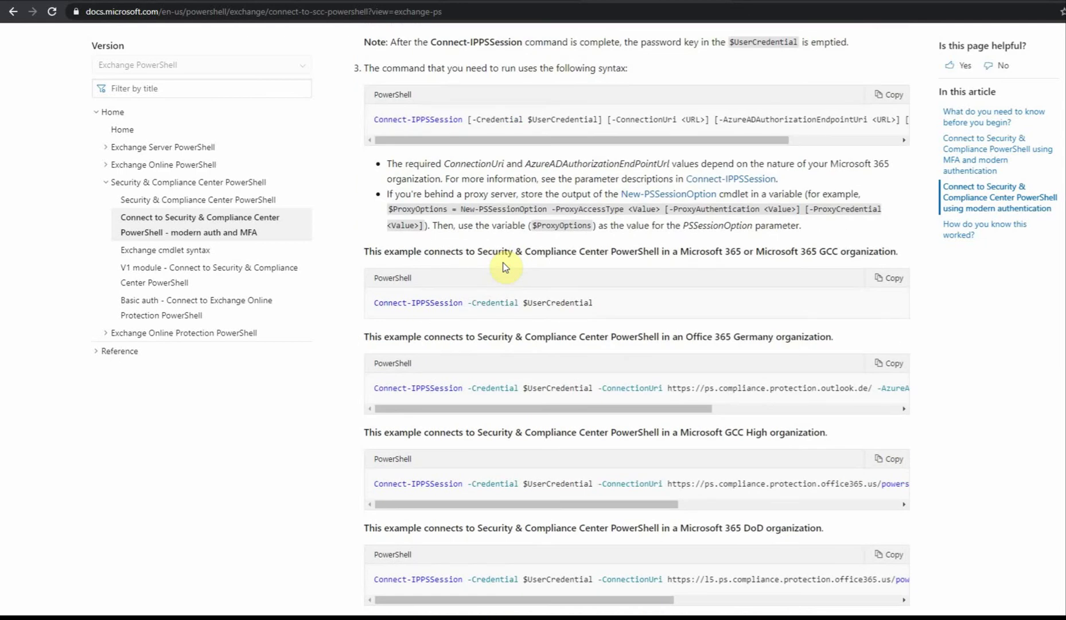
{"action": "scroll", "coordinate": [504, 266], "scroll_direction": "down", "scroll_amount": 2}
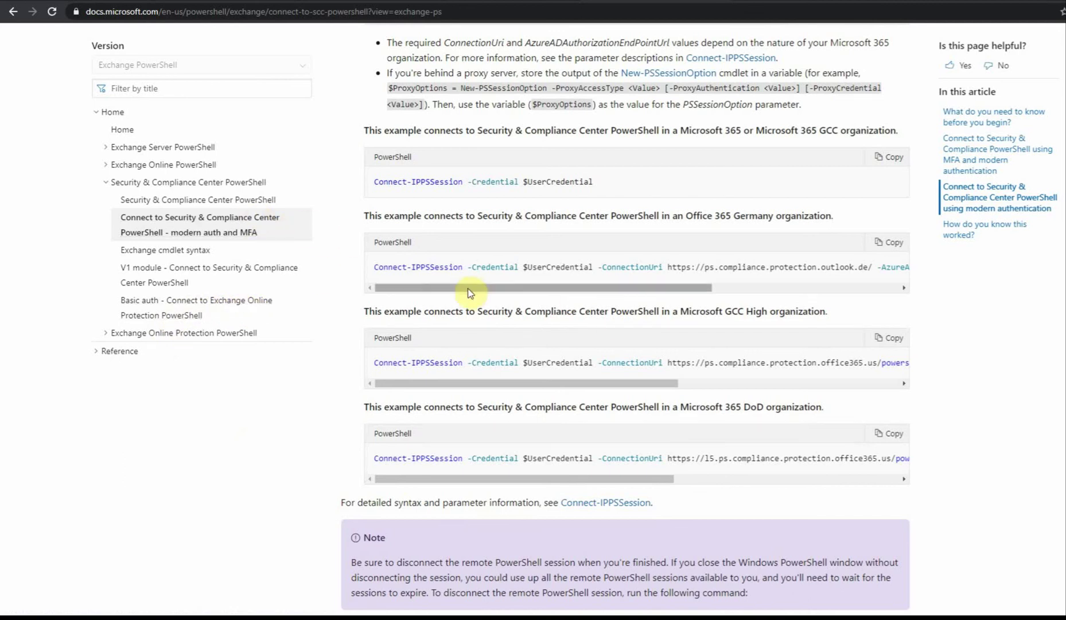
{"action": "scroll", "coordinate": [350, 291], "scroll_direction": "down", "scroll_amount": 2}
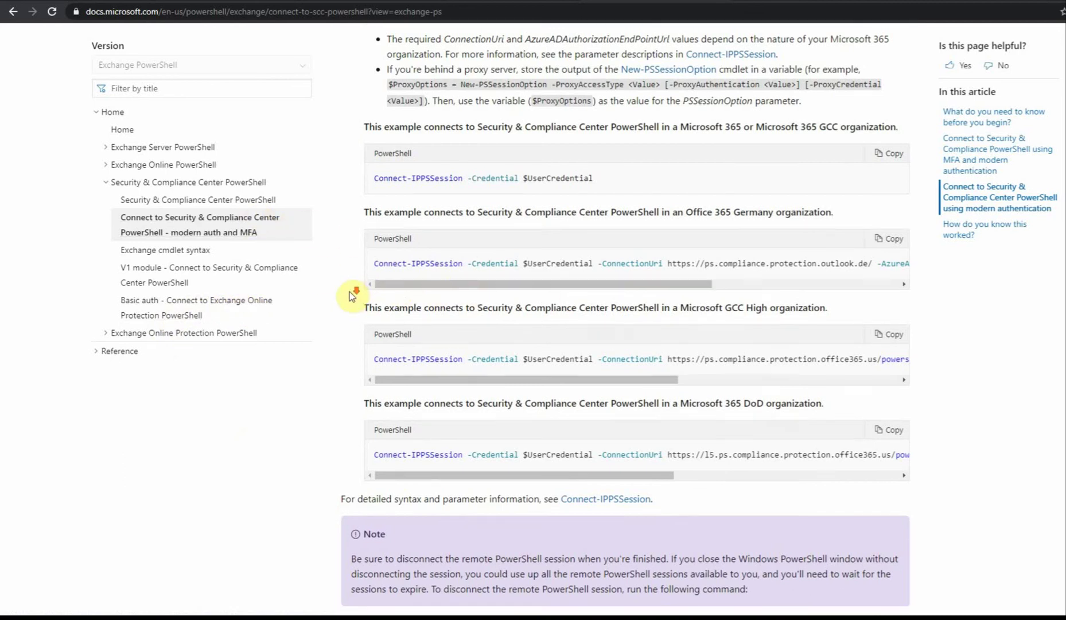
{"action": "scroll", "coordinate": [352, 294], "scroll_direction": "down", "scroll_amount": 7}
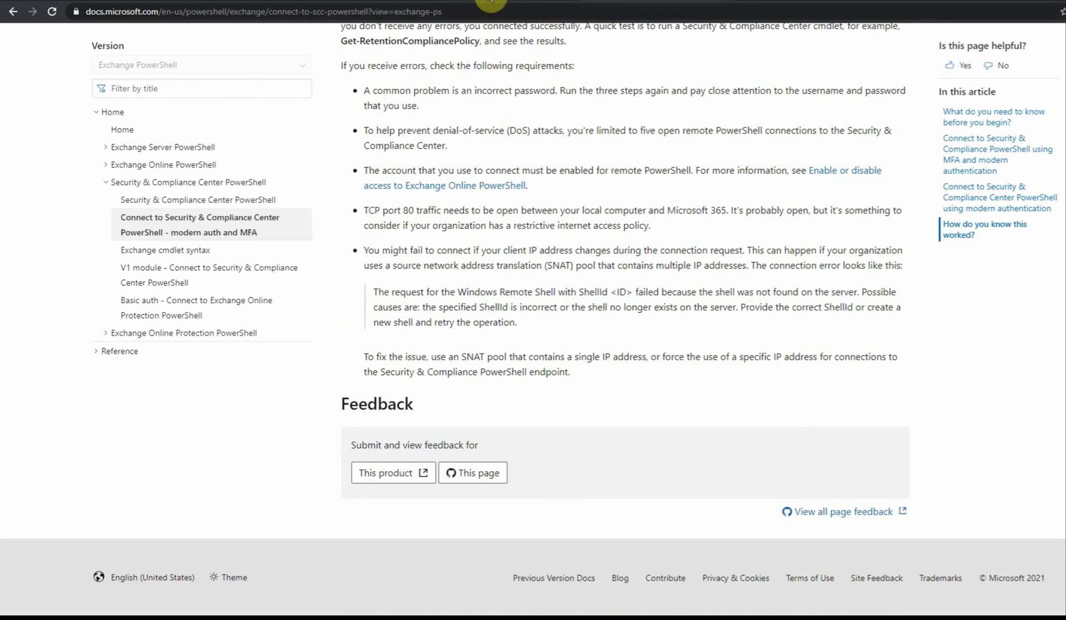
{"action": "left_click", "coordinate": [497, 3]}
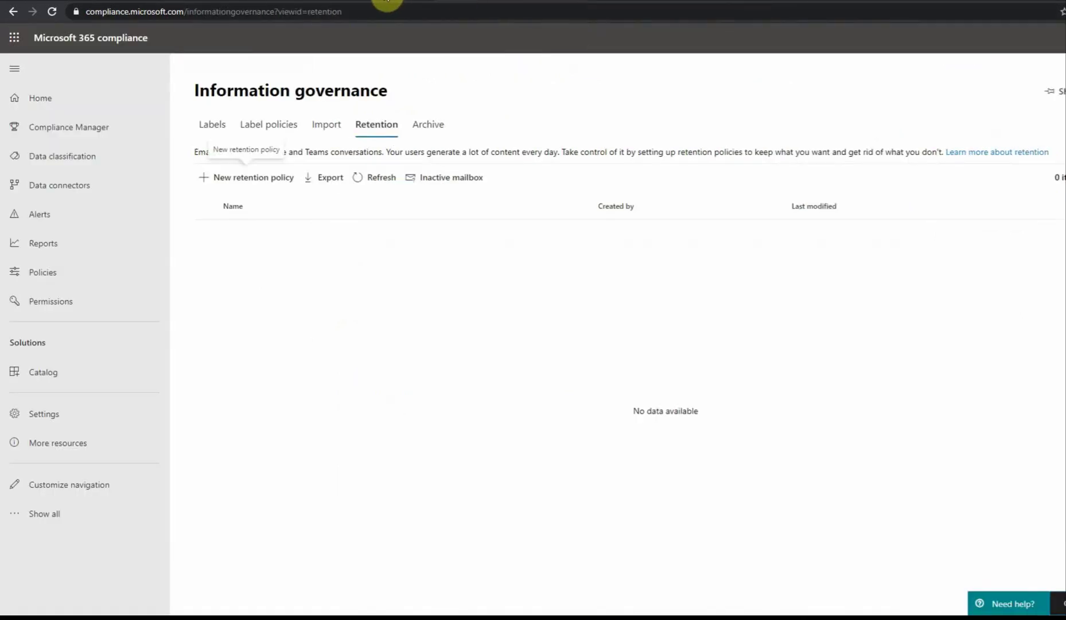
Switch to the Security & Compliance tab and back so the Retention list reloads.
{"action": "left_click", "coordinate": [387, 4]}
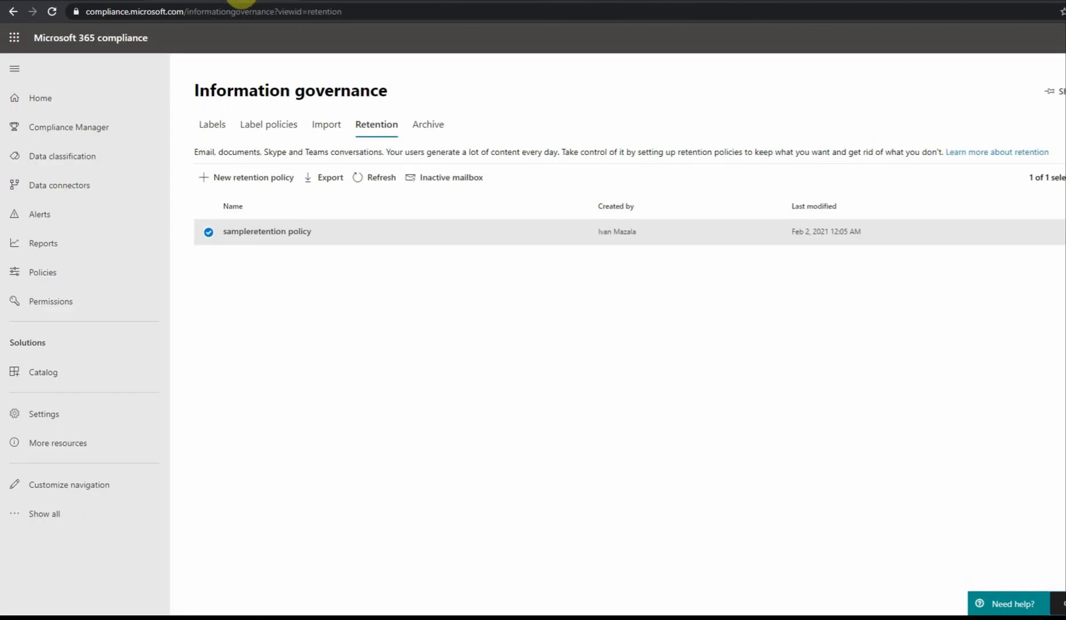
{"action": "left_click", "coordinate": [261, 3]}
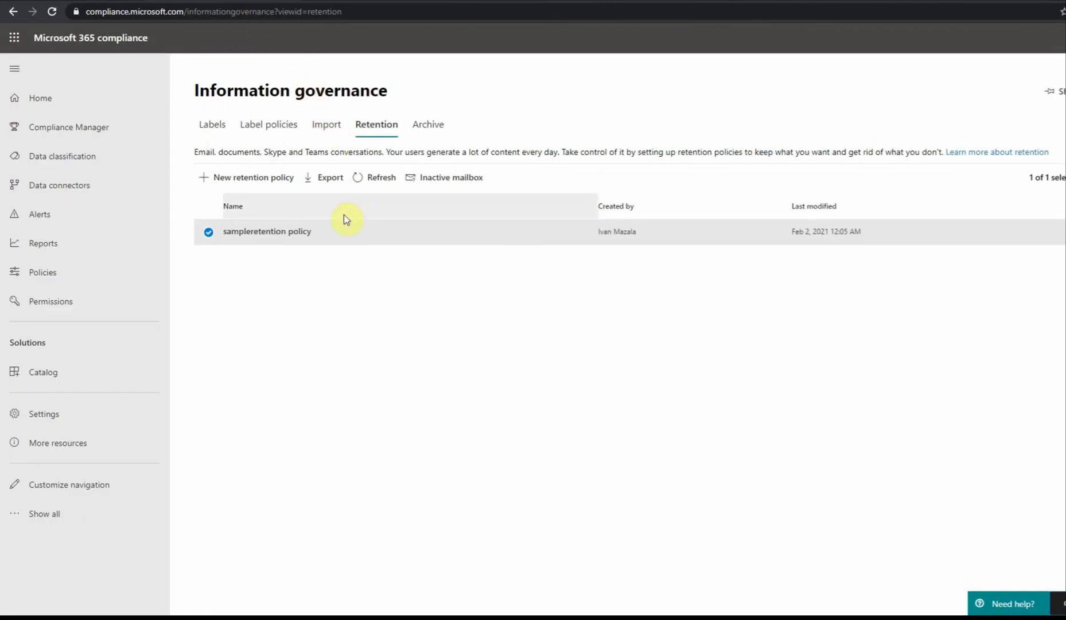